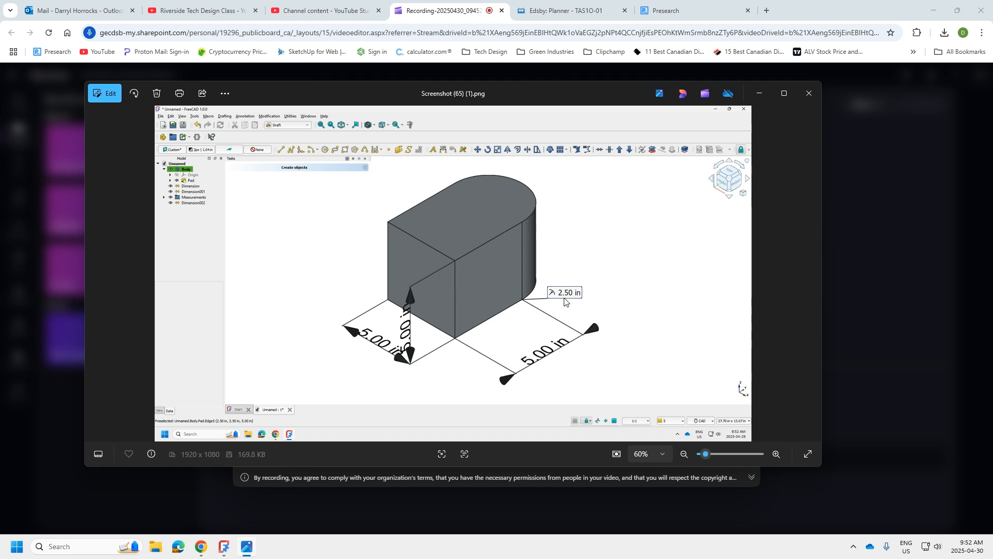
Switch to FreeCAD, create a new parametric part and start a sketch on its XY-plane.
{"action": "left_click", "coordinate": [224, 552]}
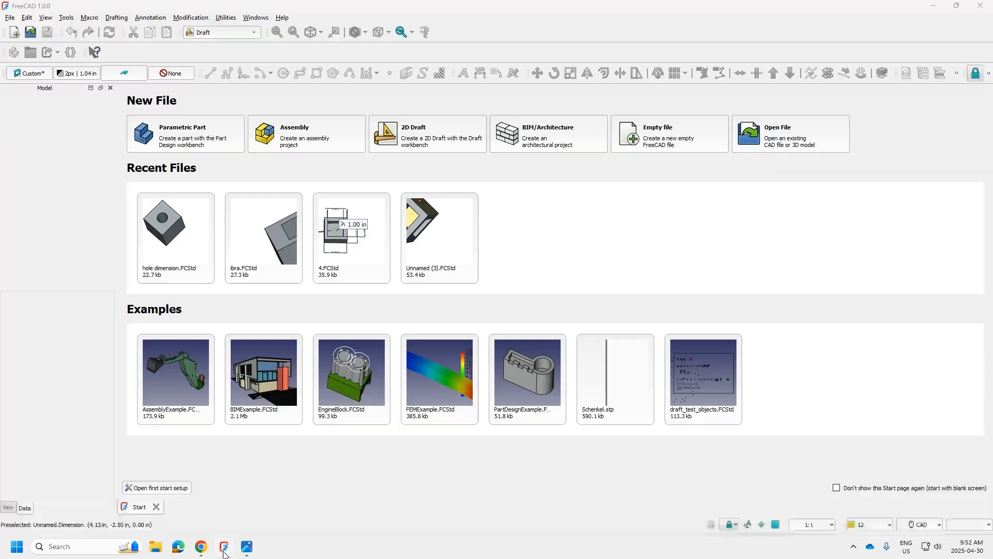
{"action": "left_click", "coordinate": [192, 140]}
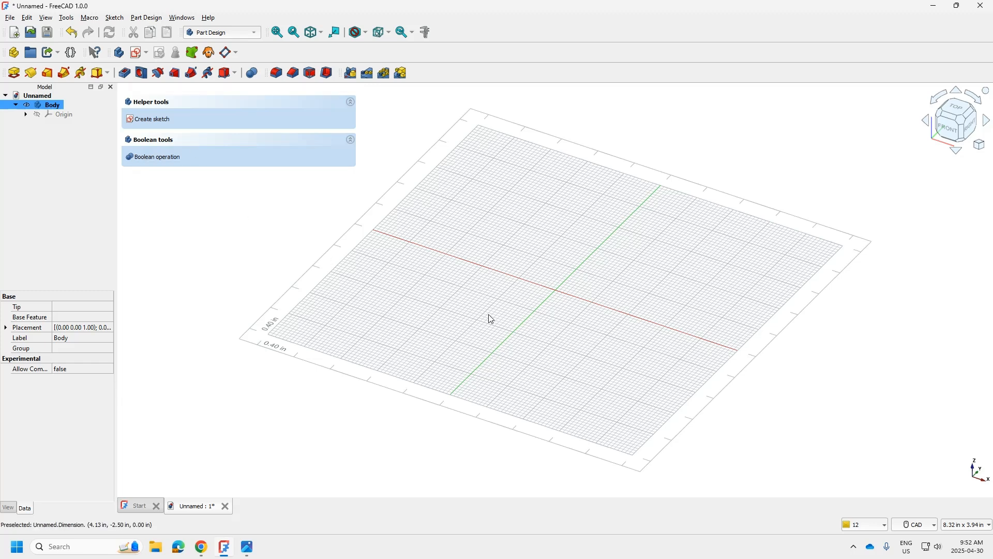
{"action": "scroll", "coordinate": [536, 396], "scroll_direction": "down", "scroll_amount": 4}
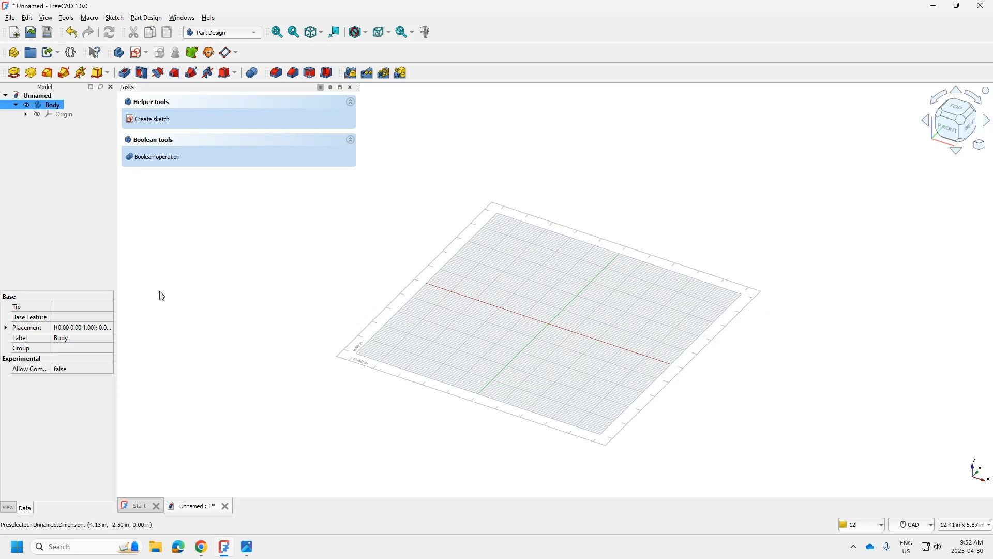
{"action": "left_click", "coordinate": [153, 125]}
{"action": "left_click", "coordinate": [152, 145]}
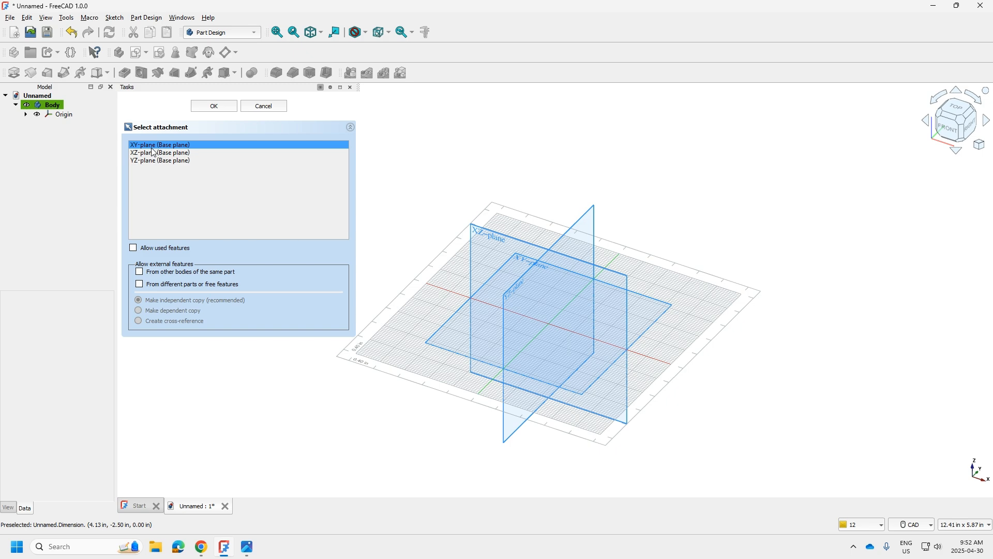
{"action": "left_click", "coordinate": [217, 108]}
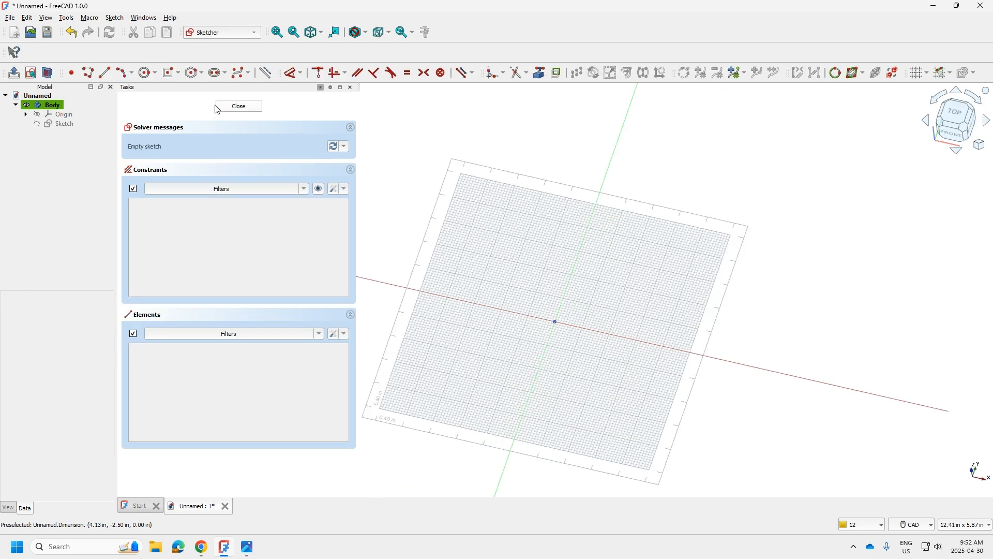
Sketch a centered rectangle 5 in wide and 5 in high, with its center at the origin.
{"action": "left_click", "coordinate": [179, 75]}
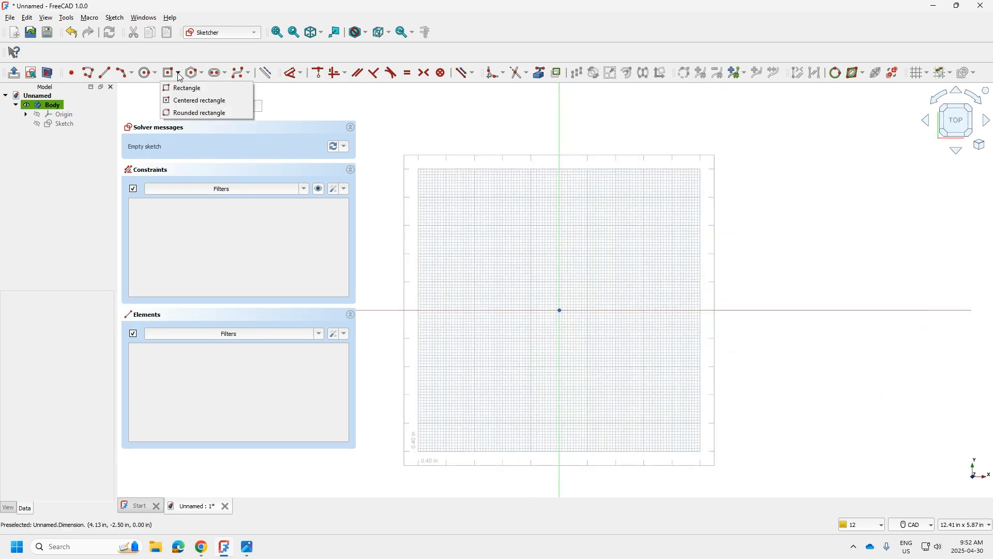
{"action": "left_click", "coordinate": [187, 100]}
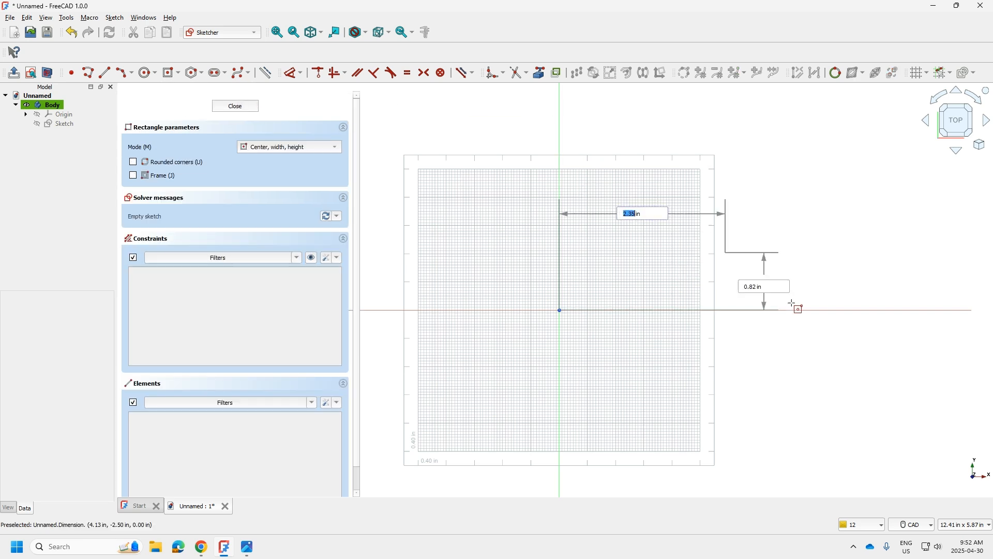
{"action": "left_click", "coordinate": [561, 310]}
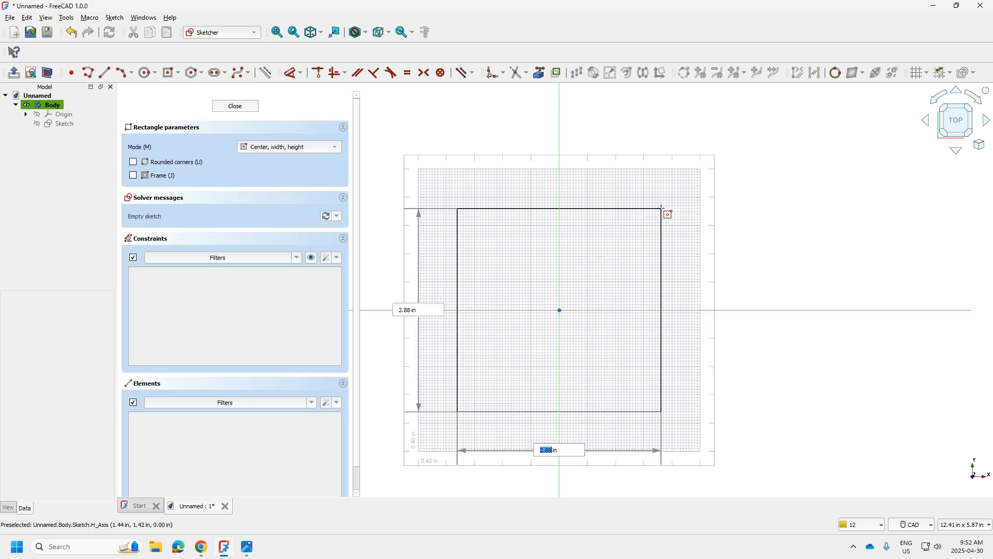
{"action": "type", "text": "5"}
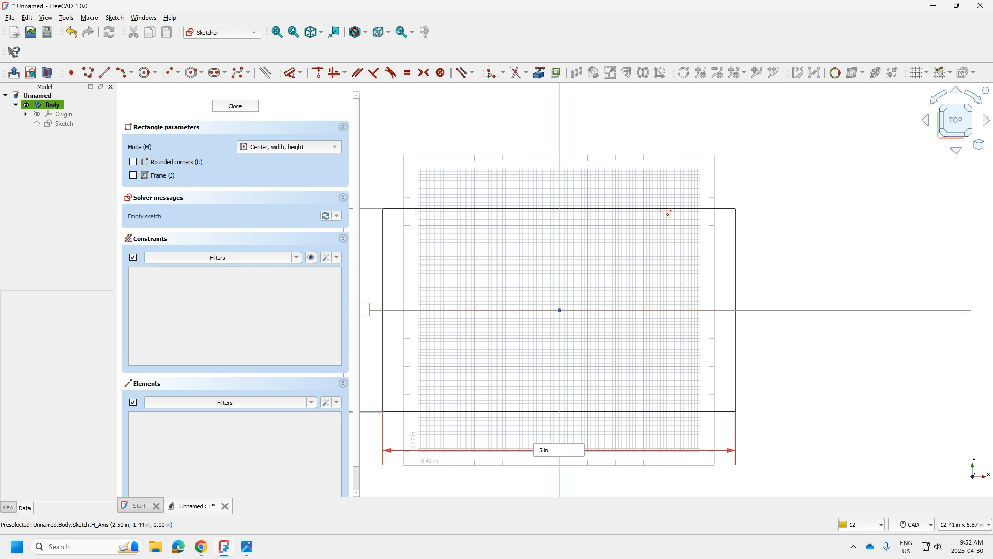
{"action": "type", "text": "5"}
{"action": "key", "text": "Return"}
Sketch a 3-point arc between the square's two left corners, with its rim point at X -5 in, Y 0.
{"action": "scroll", "coordinate": [731, 219], "scroll_direction": "down", "scroll_amount": 2}
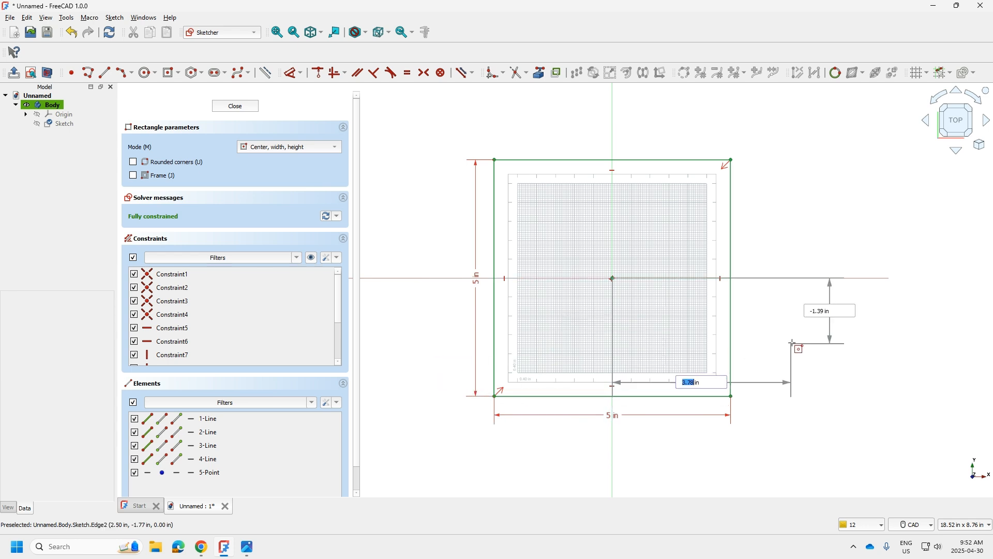
{"action": "scroll", "coordinate": [793, 341], "scroll_direction": "down", "scroll_amount": 1}
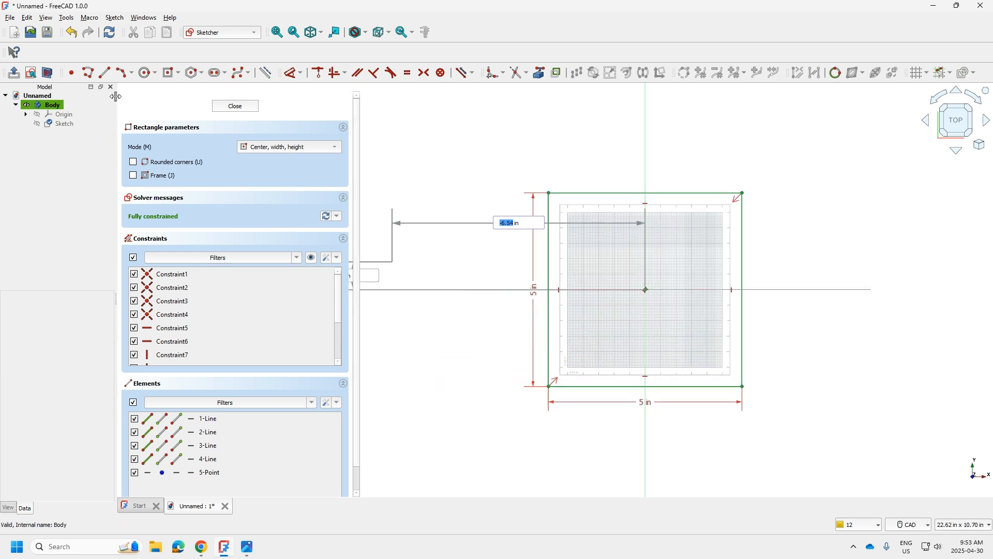
{"action": "left_click", "coordinate": [133, 76]}
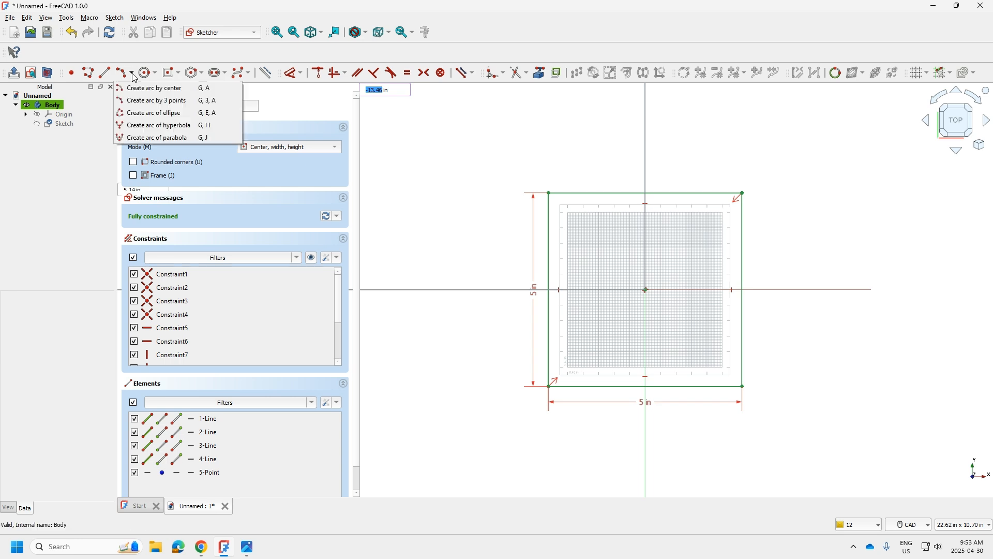
{"action": "left_click", "coordinate": [133, 104]}
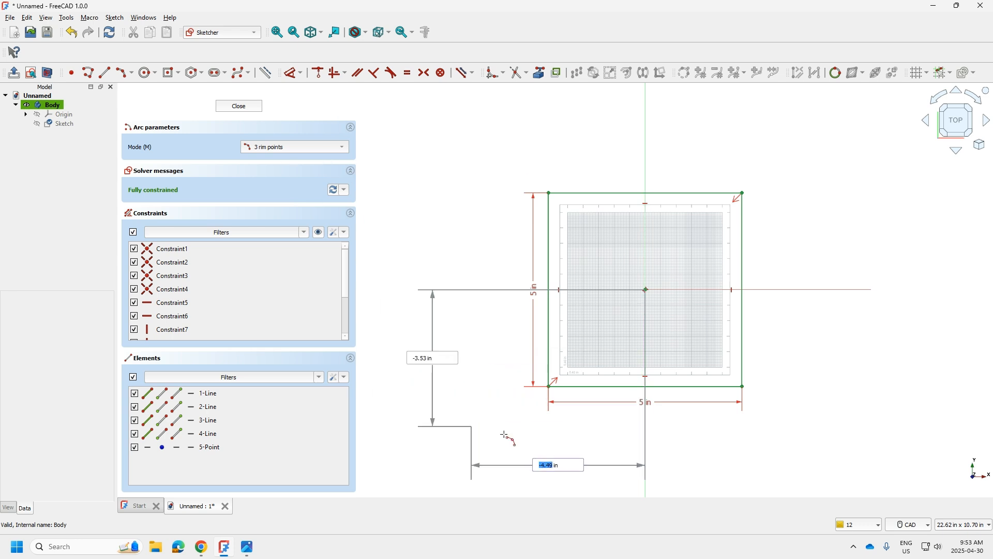
{"action": "left_click", "coordinate": [549, 385]}
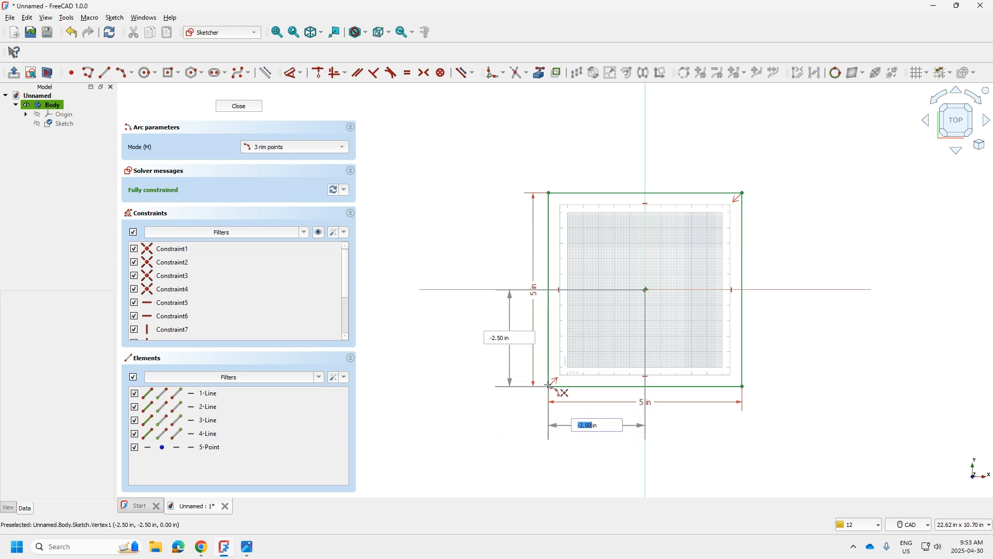
{"action": "left_click", "coordinate": [549, 193]}
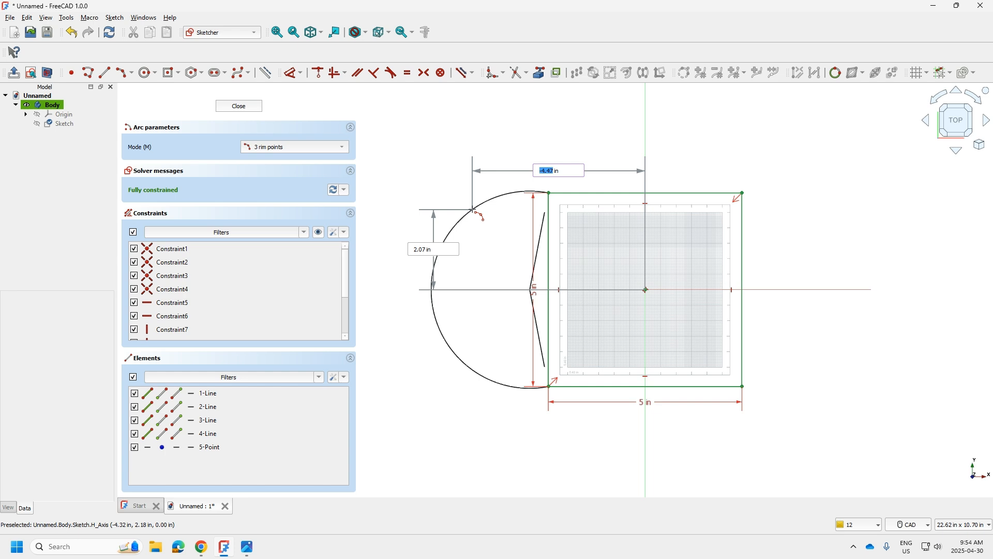
{"action": "type", "text": "-5"}
{"action": "key", "text": "Tab"}
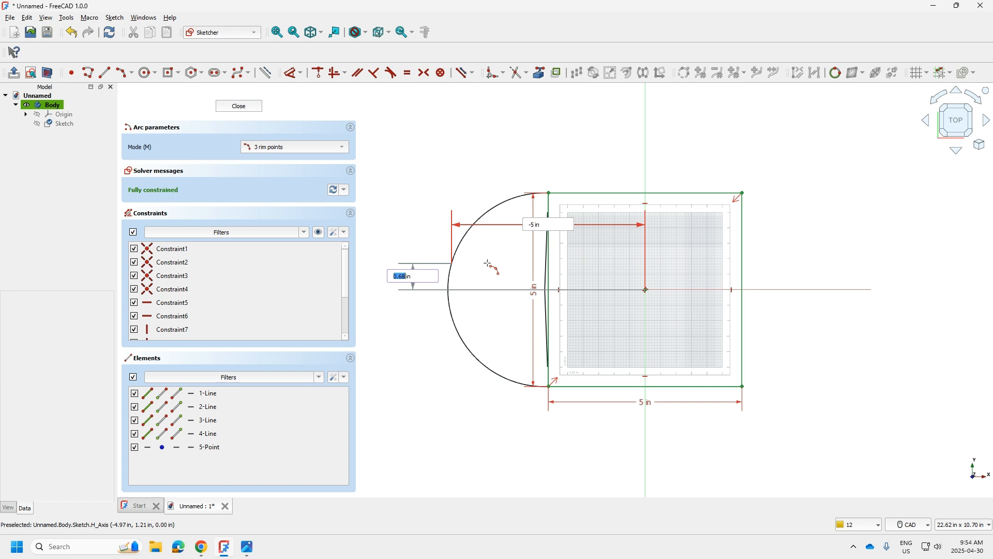
{"action": "type", "text": "0"}
{"action": "key", "text": "Return"}
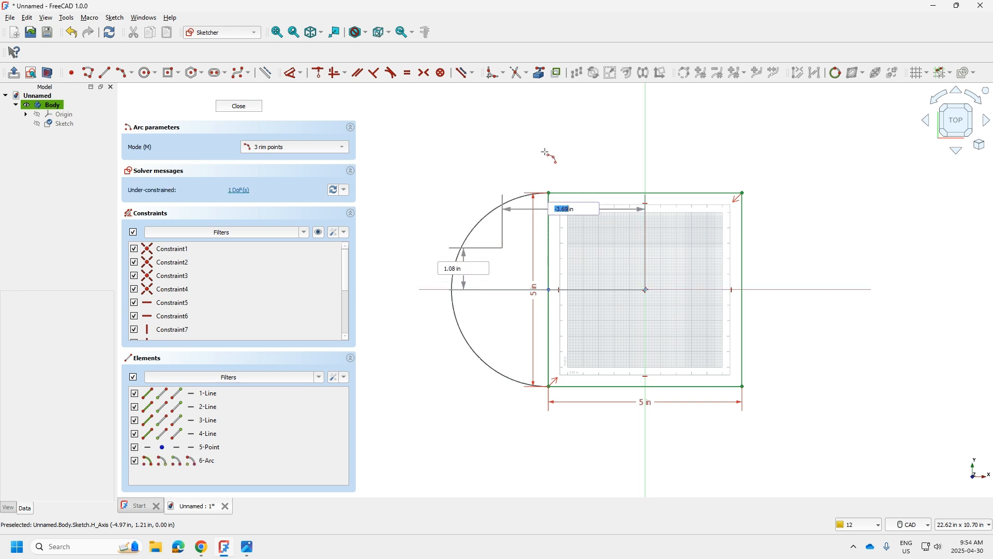
{"action": "key", "text": "Escape"}
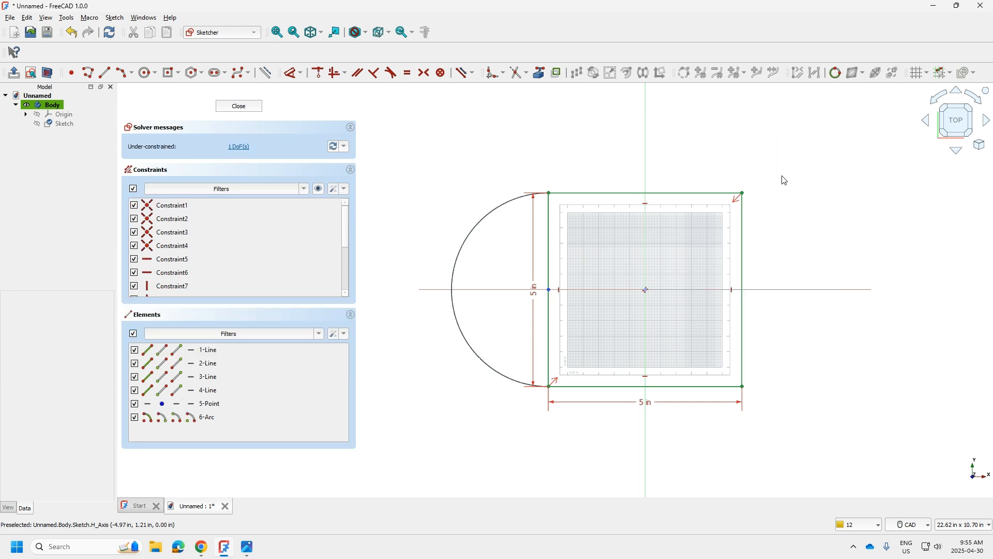
Delete the square's left vertical line between the arc's endpoints and finish the sketch.
{"action": "right_click", "coordinate": [552, 275]}
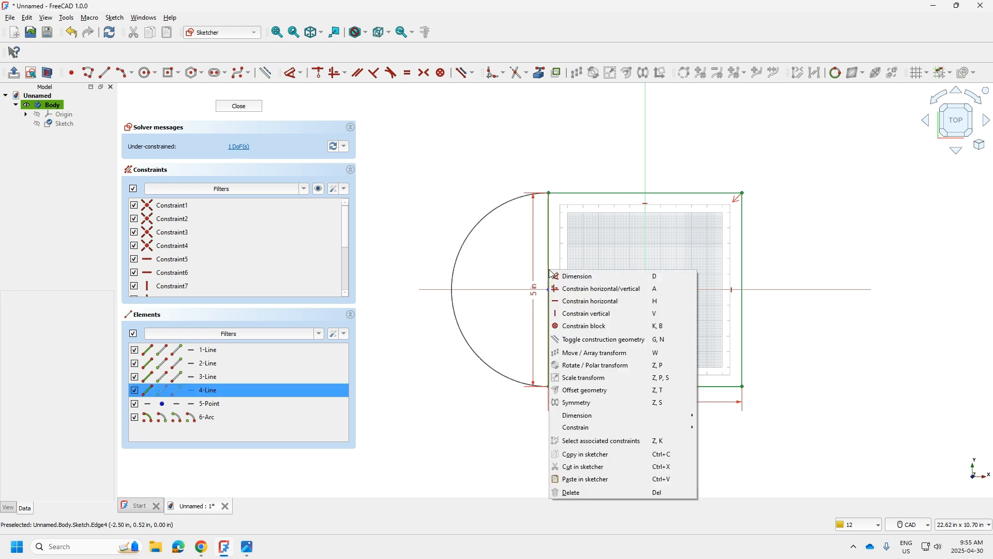
{"action": "left_click", "coordinate": [603, 493]}
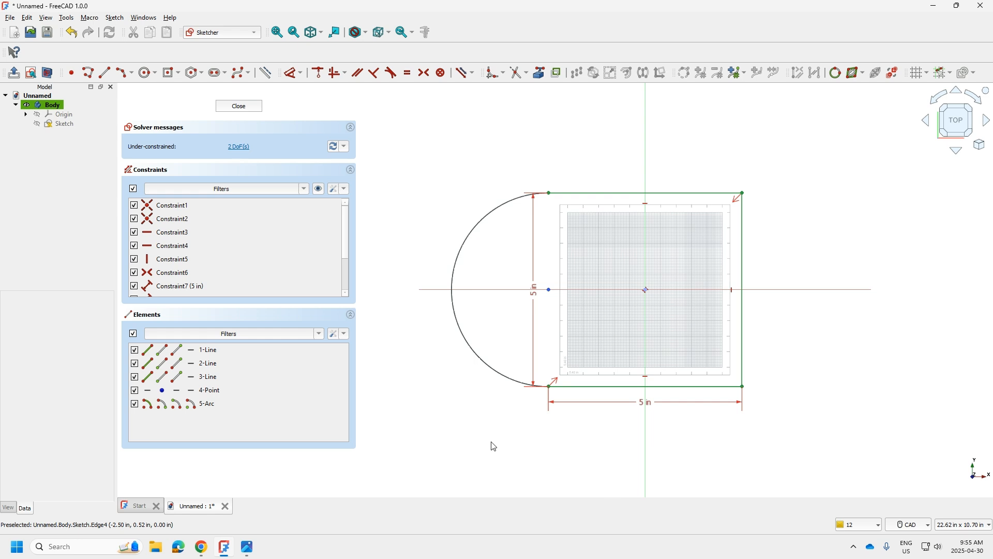
{"action": "left_click", "coordinate": [240, 106]}
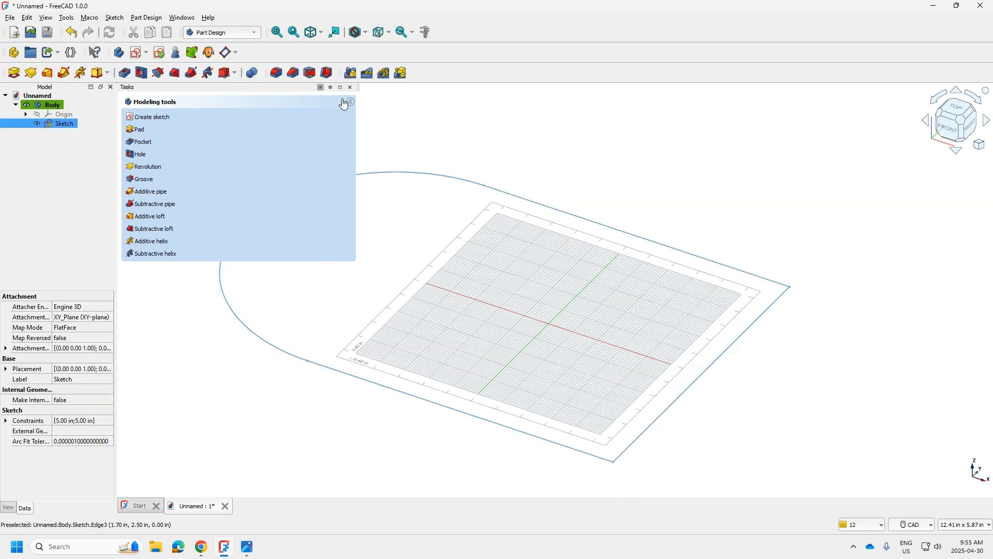
Pad the closed profile to a length of 5 in.
{"action": "left_click", "coordinate": [139, 129]}
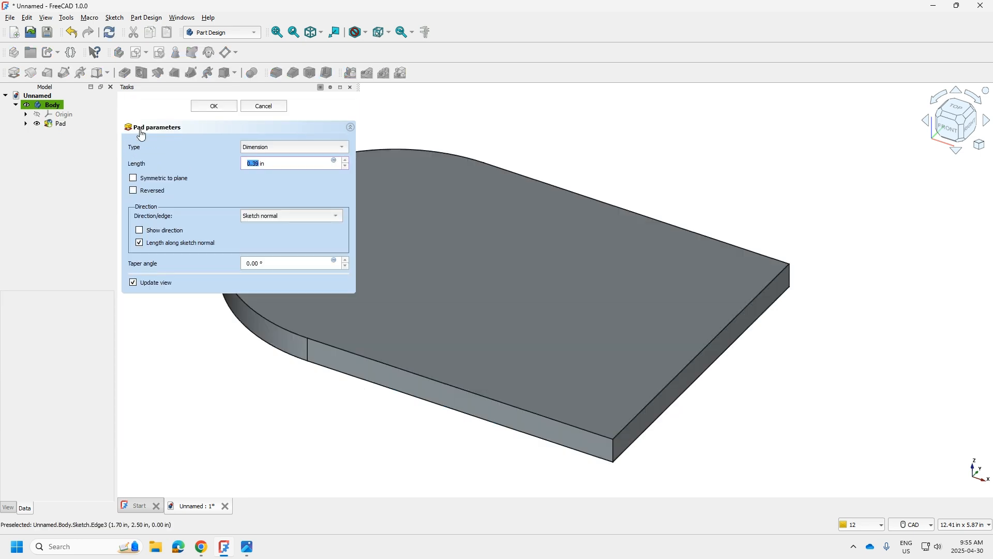
{"action": "type", "text": "4"}
{"action": "key", "text": "Return"}
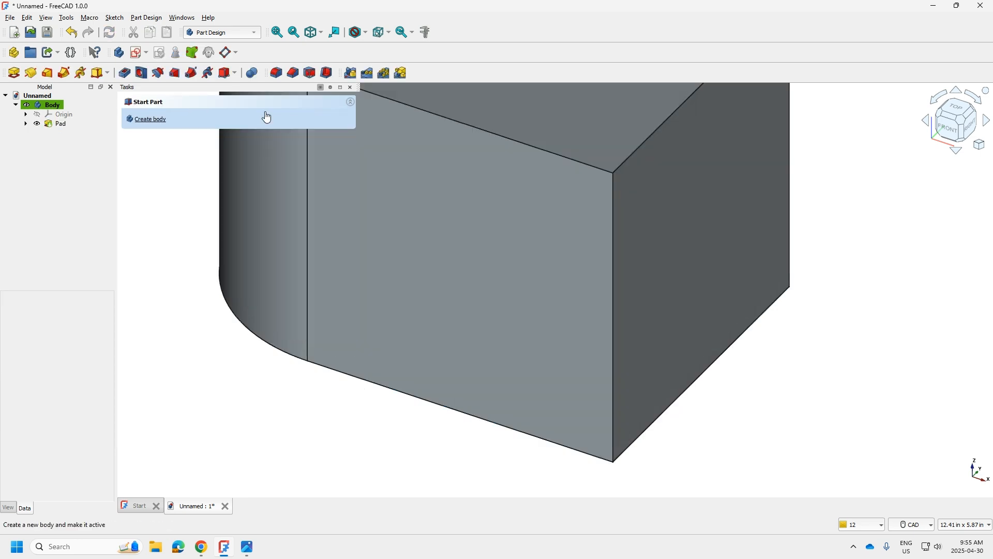
Measure the radius of the rounded end's upper arc edge and save the measurement on the model.
{"action": "scroll", "coordinate": [598, 468], "scroll_direction": "down", "scroll_amount": 1}
{"action": "scroll", "coordinate": [397, 433], "scroll_direction": "down", "scroll_amount": 2}
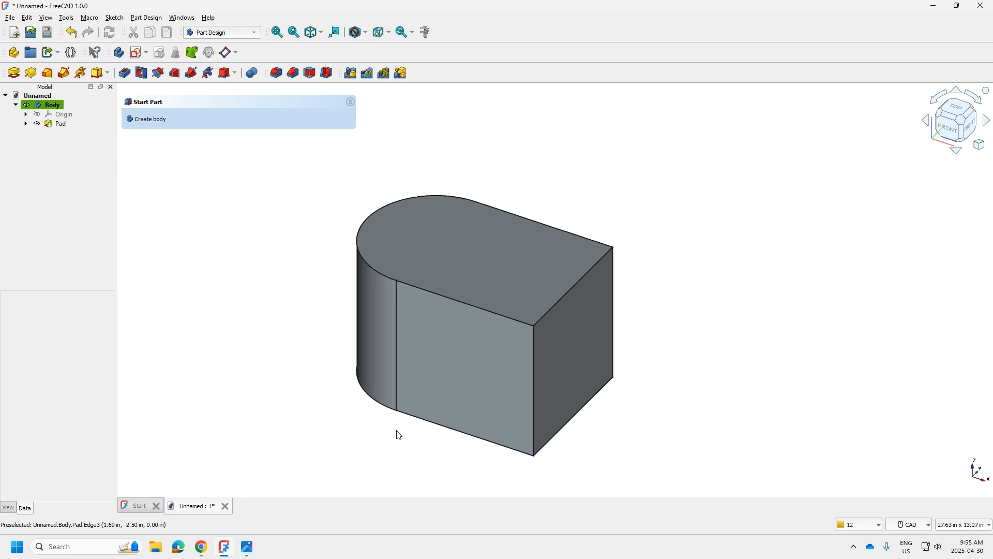
{"action": "left_click", "coordinate": [425, 33]}
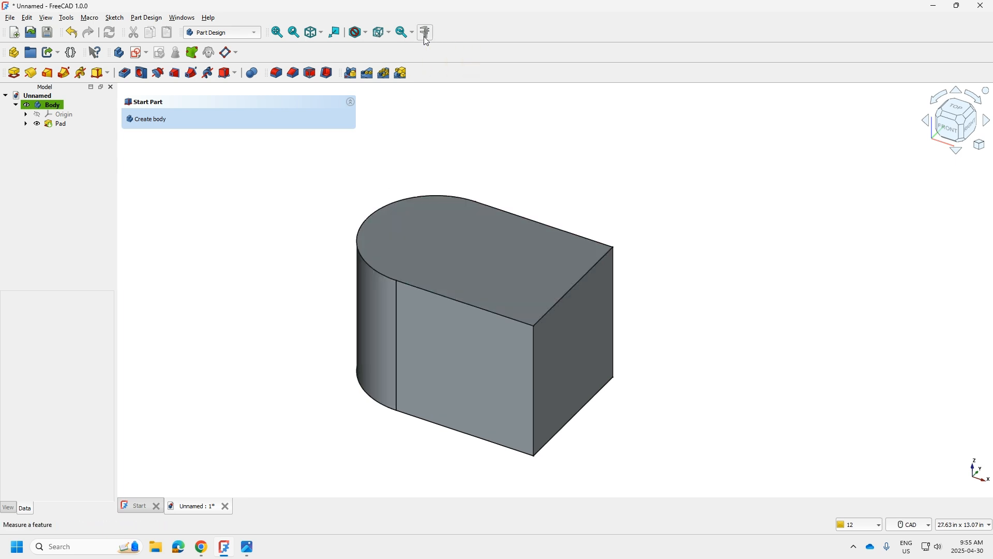
{"action": "left_click", "coordinate": [431, 193]}
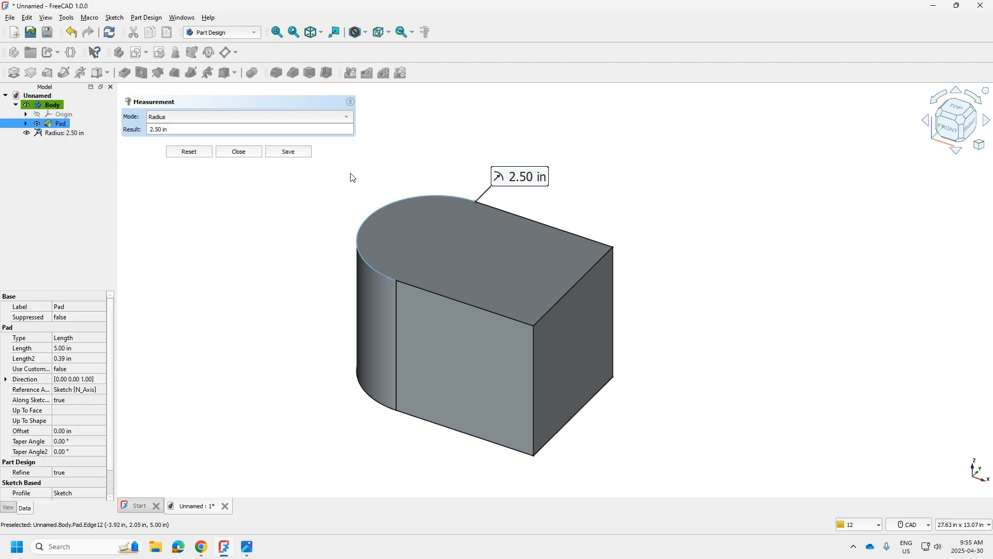
{"action": "left_click", "coordinate": [291, 153]}
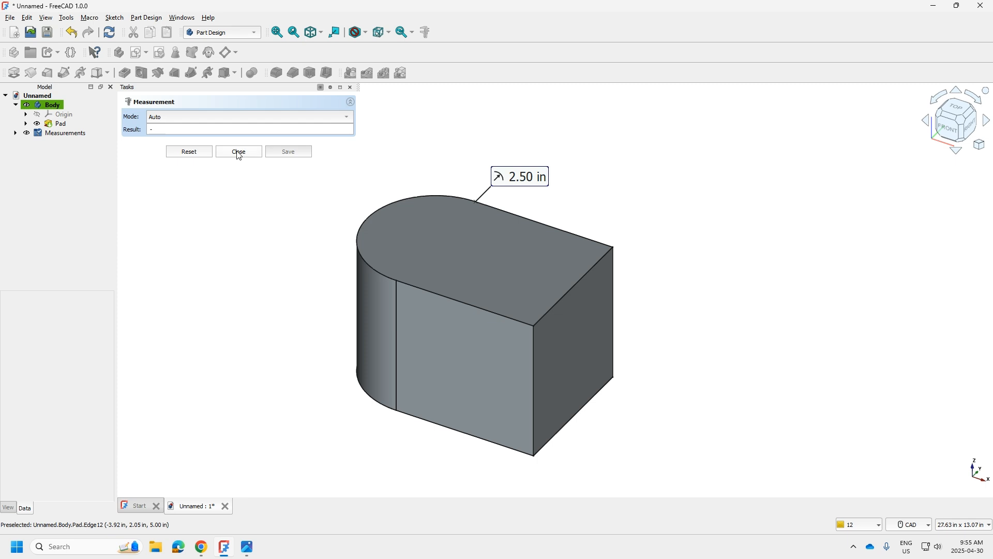
{"action": "left_click", "coordinate": [238, 153]}
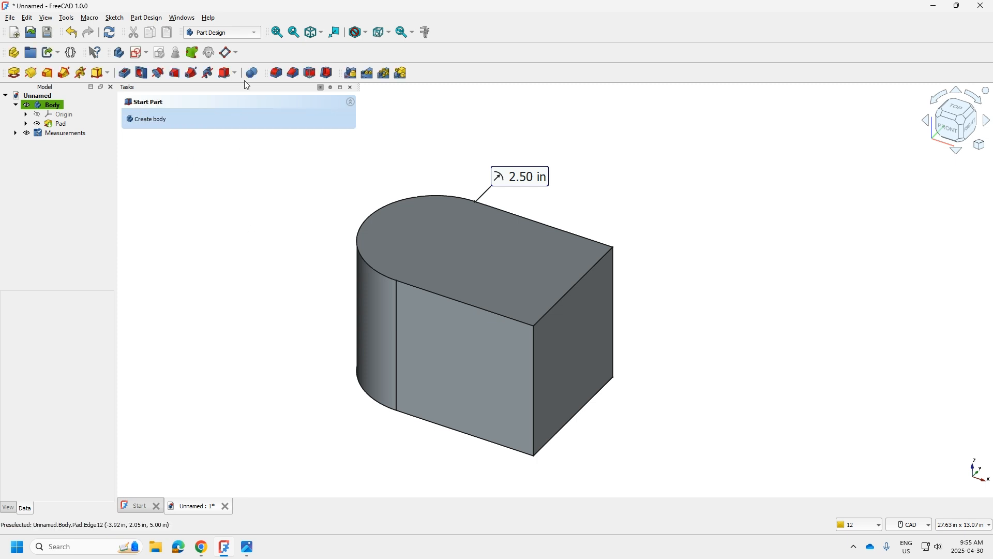
Switch to the Draft workbench and dimension the bottom edge of the flat end face, placing the dimension outside the solid.
{"action": "left_click", "coordinate": [255, 38]}
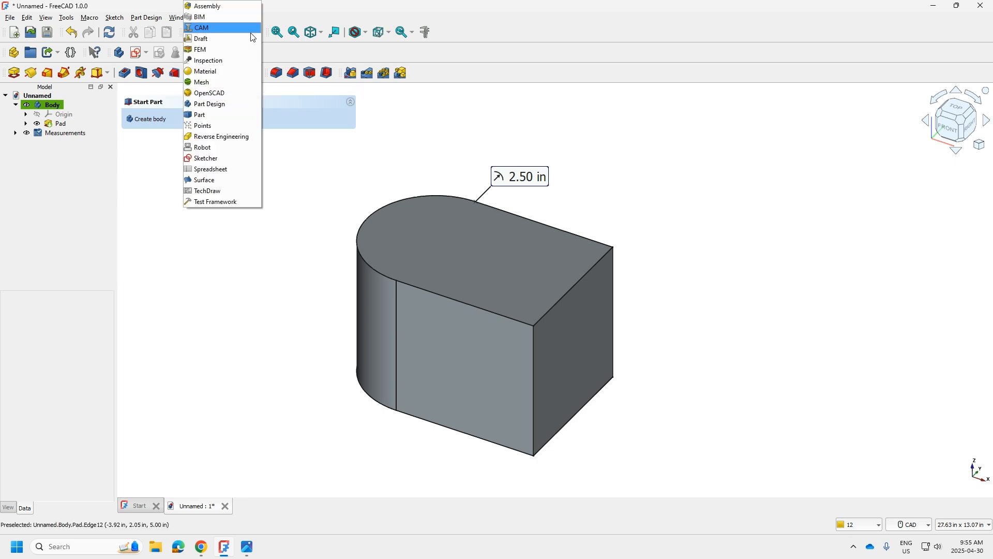
{"action": "left_click", "coordinate": [204, 38]}
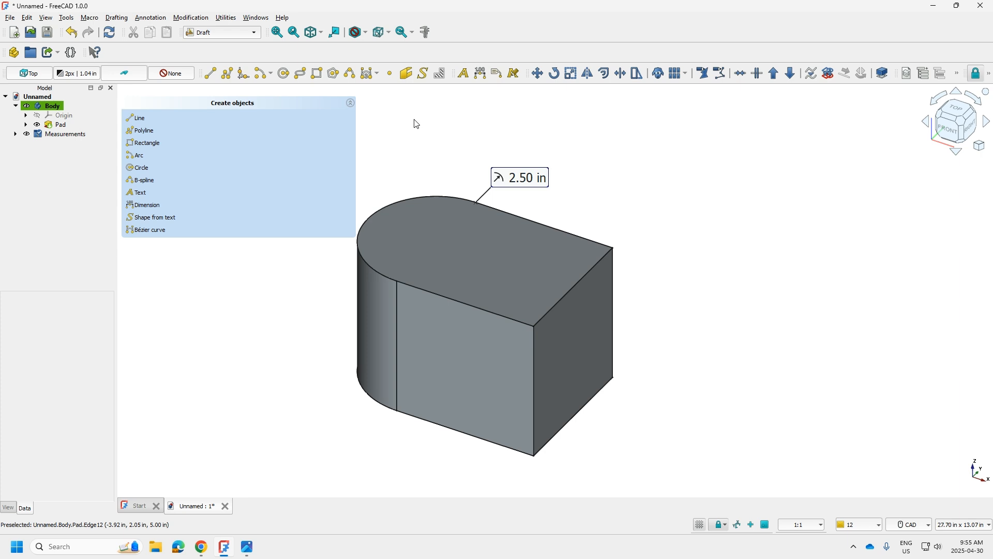
{"action": "left_click", "coordinate": [577, 422]}
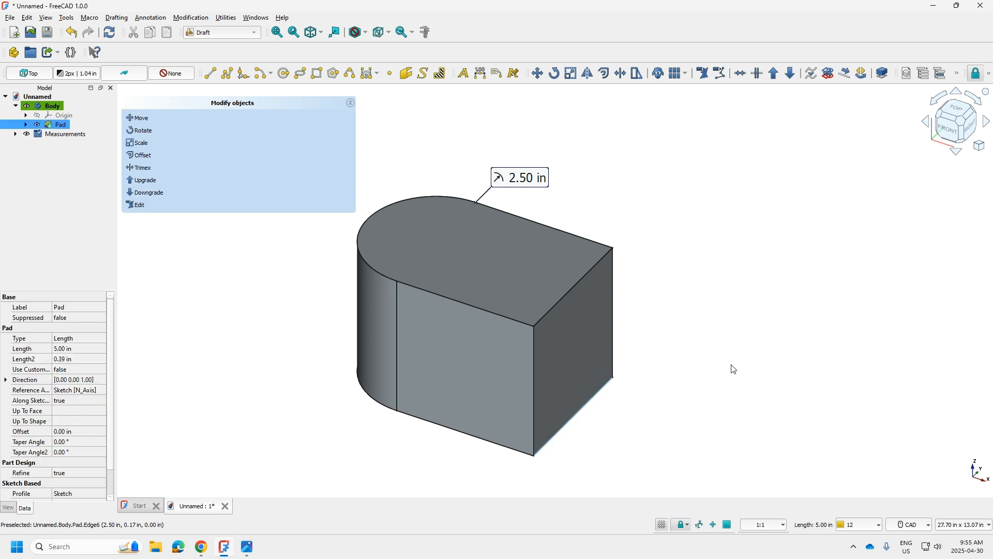
{"action": "left_click", "coordinate": [481, 73]}
{"action": "left_click", "coordinate": [595, 395]}
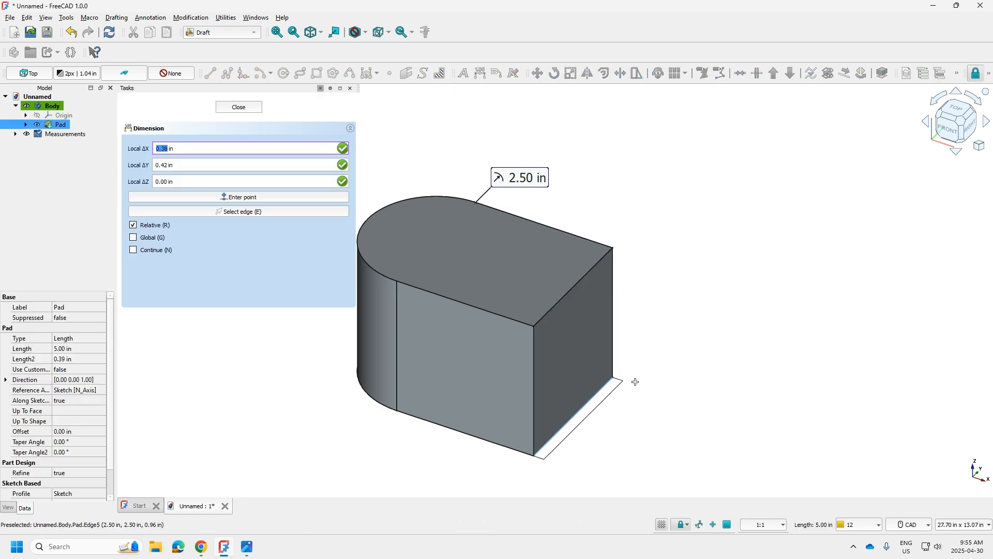
{"action": "left_click", "coordinate": [671, 408]}
Dimension the bottom straight edge of the front side face, placing the dimension in front of the solid.
{"action": "scroll", "coordinate": [695, 328], "scroll_direction": "down", "scroll_amount": 2}
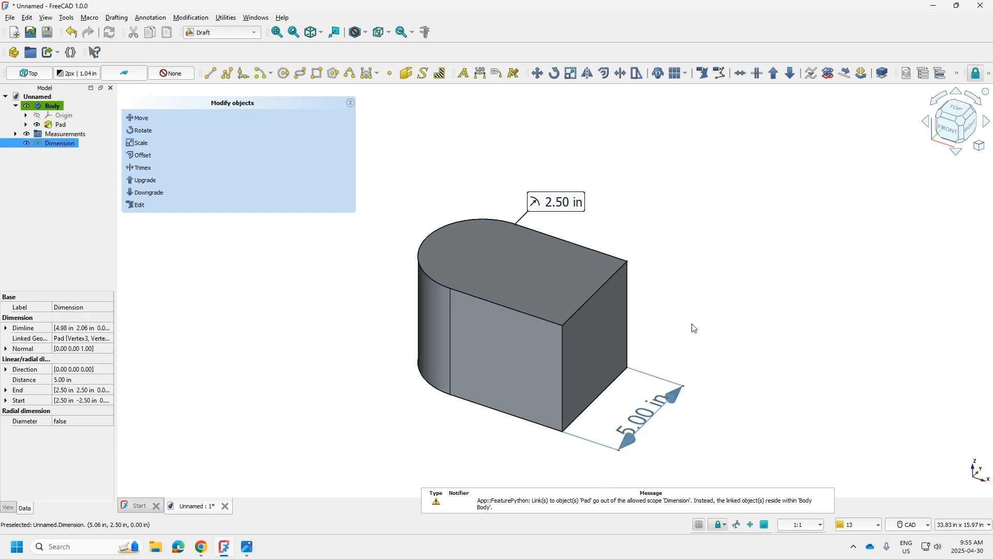
{"action": "left_click", "coordinate": [517, 422]}
{"action": "left_click", "coordinate": [481, 73]}
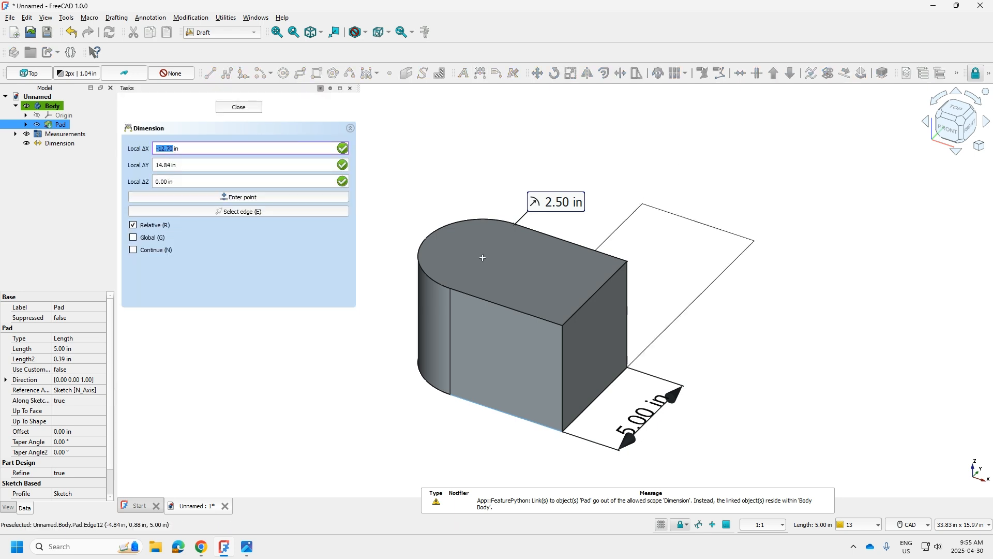
{"action": "left_click", "coordinate": [466, 454]}
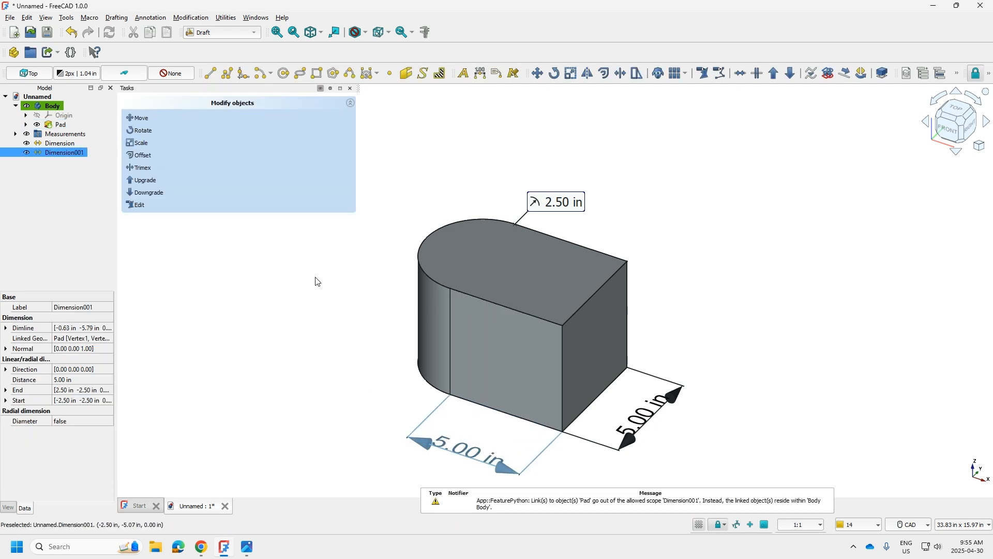
Try to dimension the vertical edge shared by the front side face and flat end face using the Top working plane, and undo it.
{"action": "scroll", "coordinate": [318, 270], "scroll_direction": "down", "scroll_amount": 1}
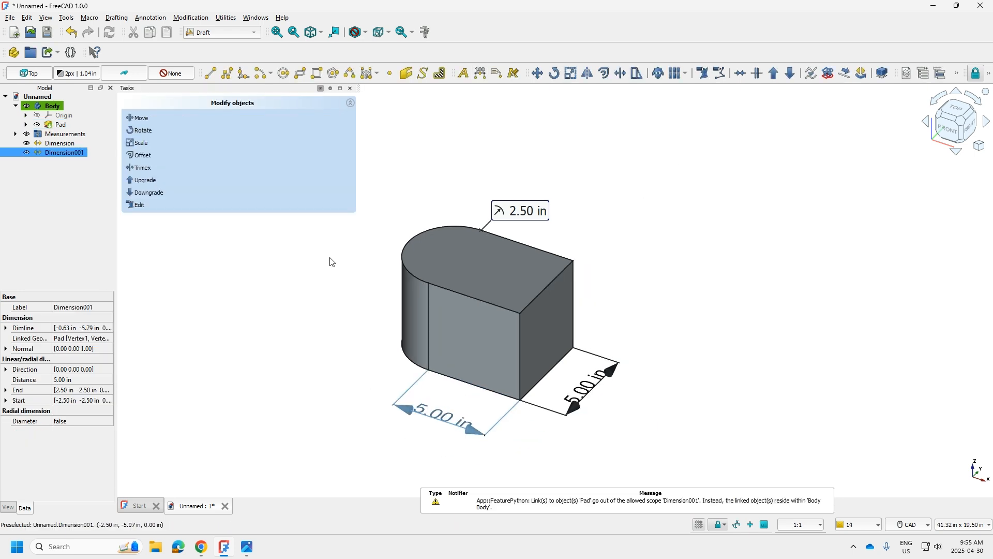
{"action": "left_click", "coordinate": [528, 362]}
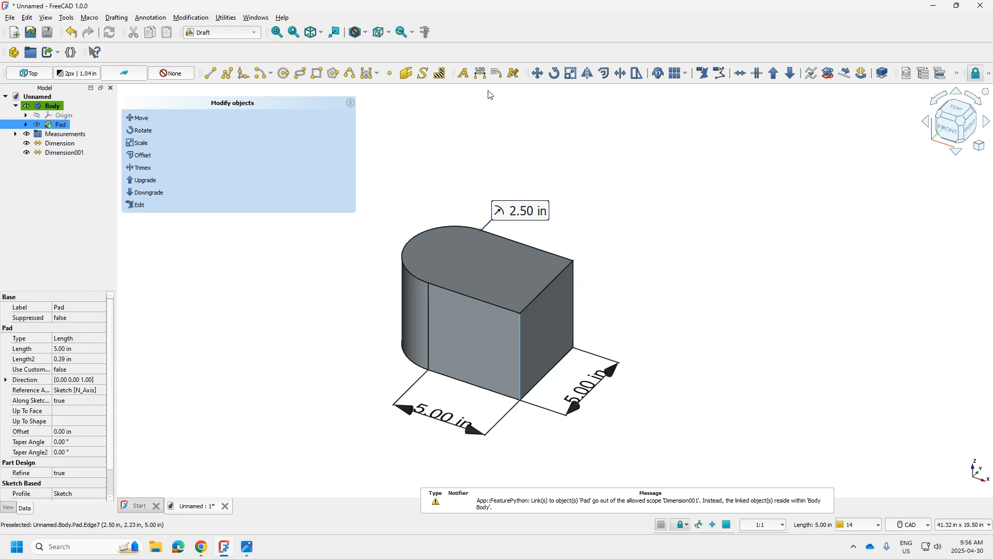
{"action": "left_click", "coordinate": [480, 73]}
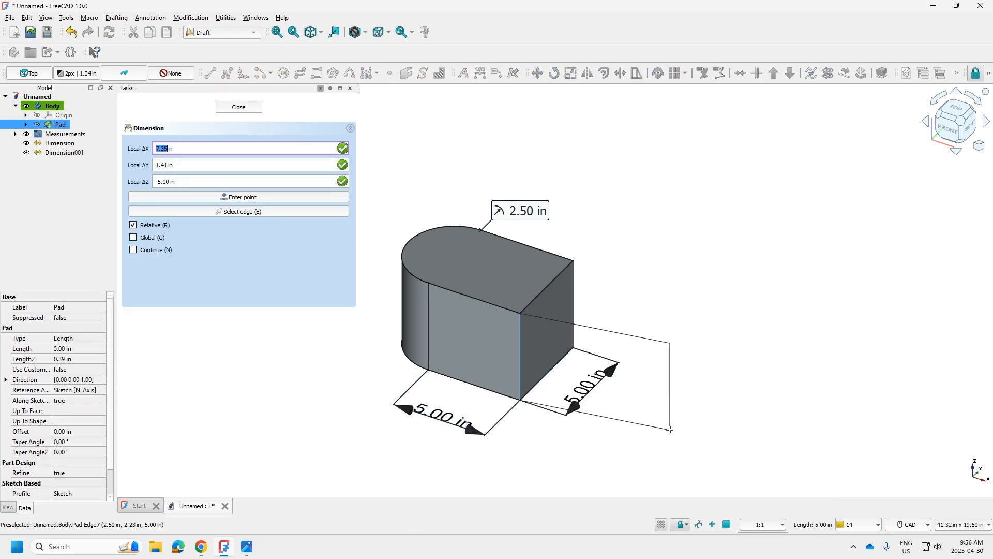
{"action": "left_click", "coordinate": [671, 430]}
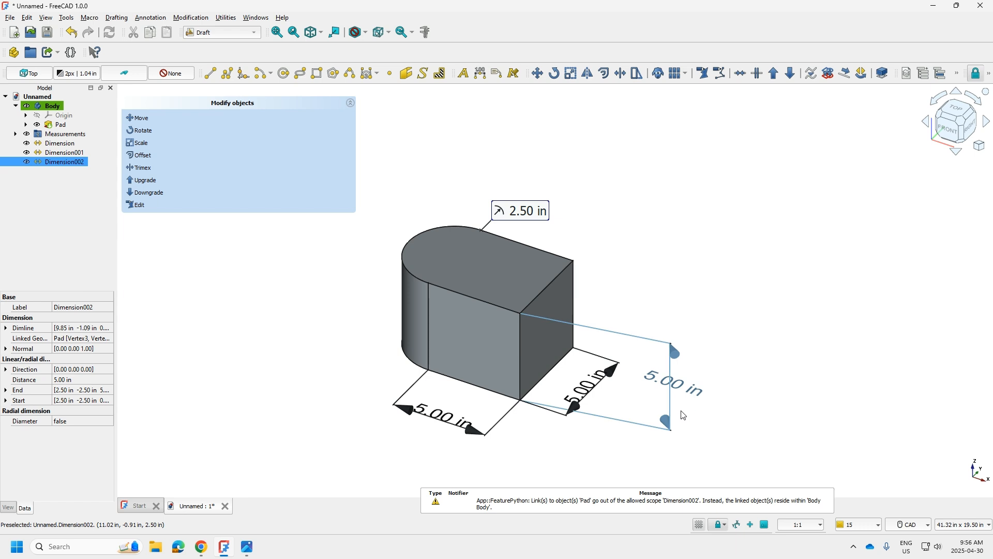
{"action": "left_click", "coordinate": [75, 38]}
{"action": "left_click", "coordinate": [91, 47]}
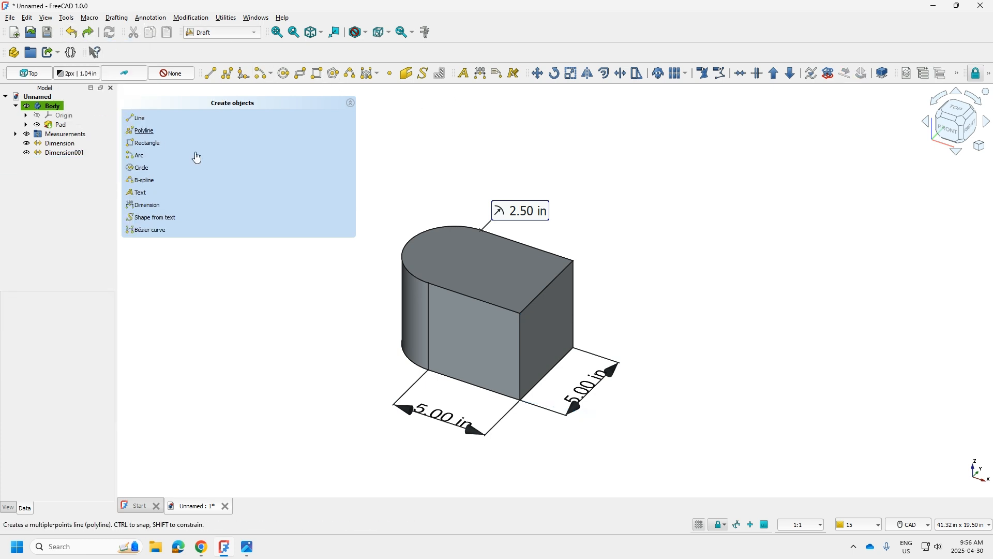
Align the working plane to the front side face and dimension its vertical edge at the flat end, placing the dimension beyond the end face.
{"action": "left_click", "coordinate": [491, 339]}
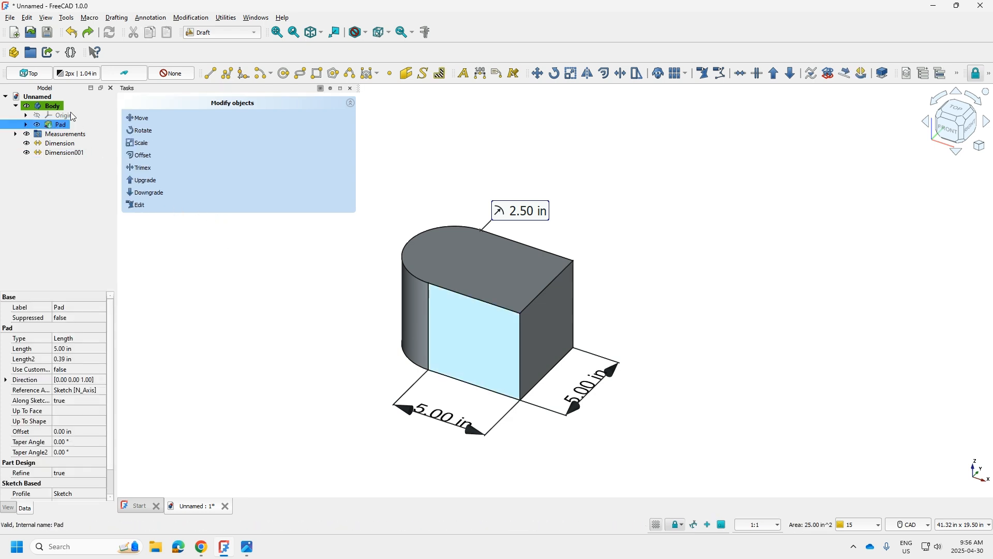
{"action": "left_click", "coordinate": [30, 74]}
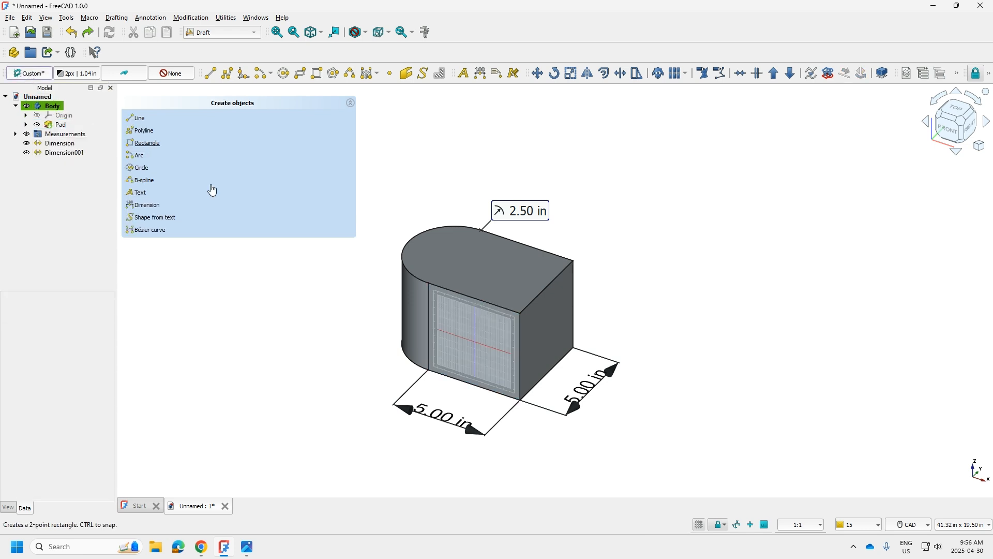
{"action": "left_click", "coordinate": [524, 354]}
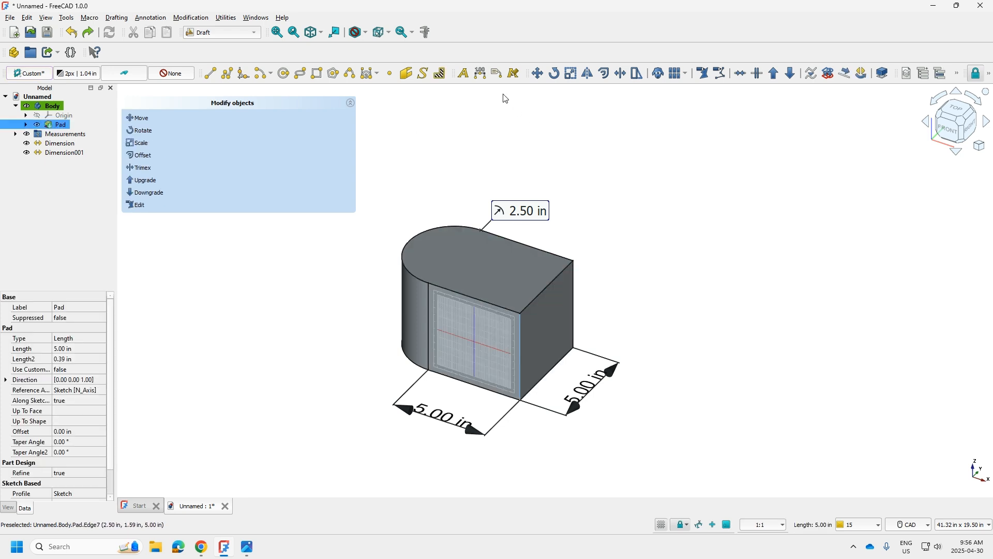
{"action": "left_click", "coordinate": [482, 77]}
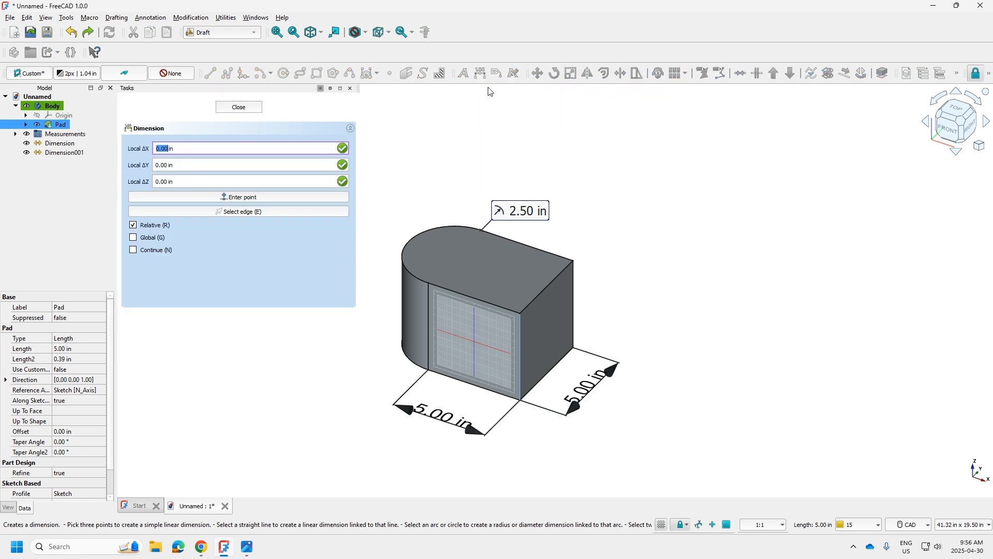
{"action": "left_click", "coordinate": [646, 339]}
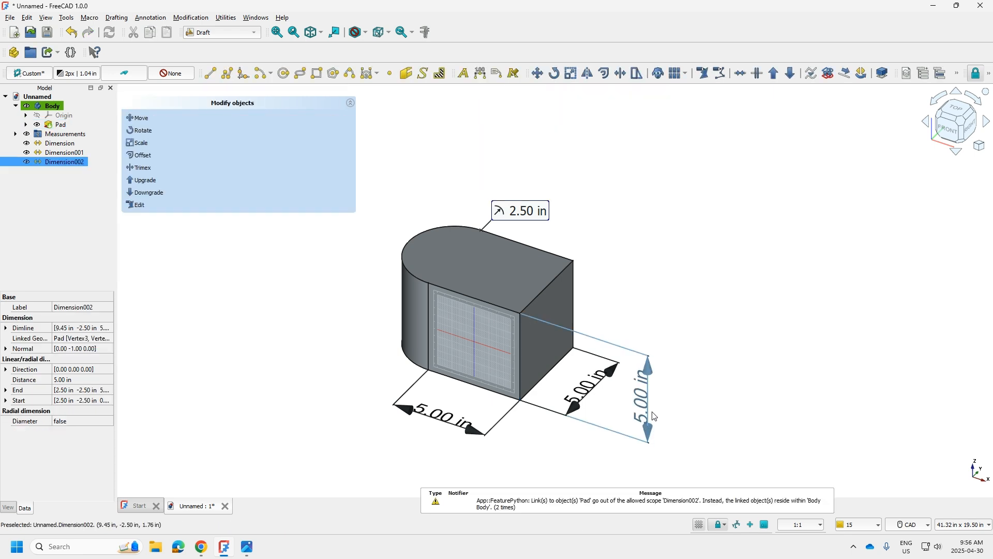